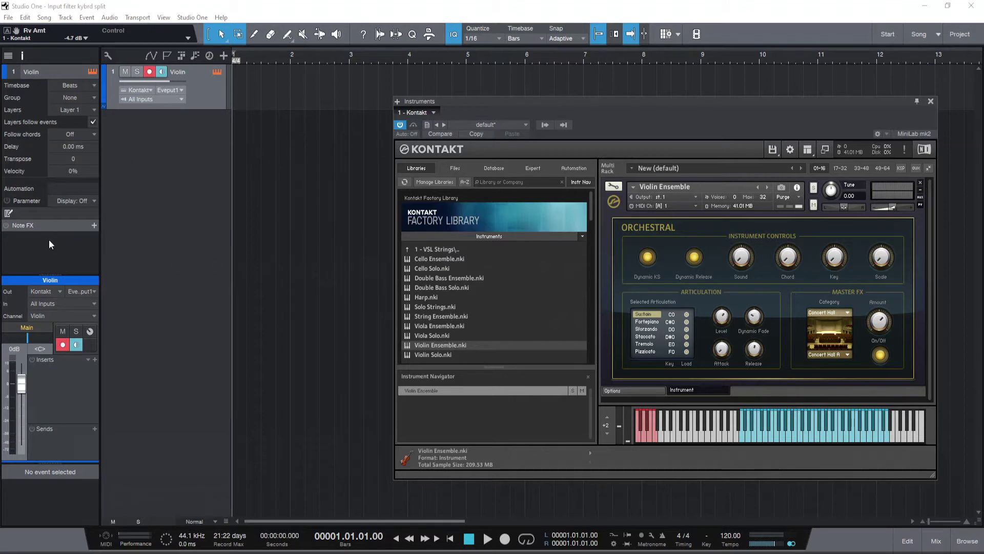
Add an Input Filter Note FX to the Violin track and play a test note
click(94, 225)
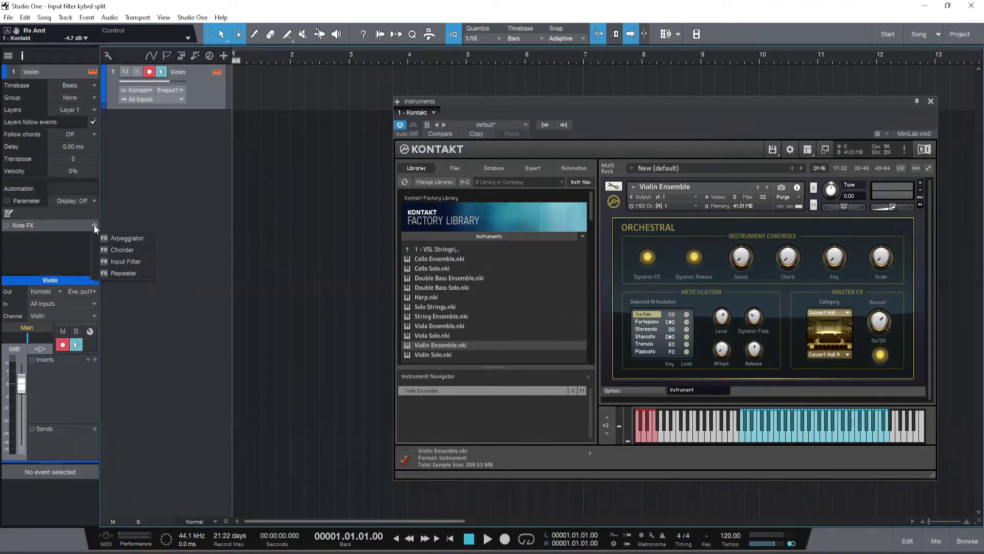
click(128, 260)
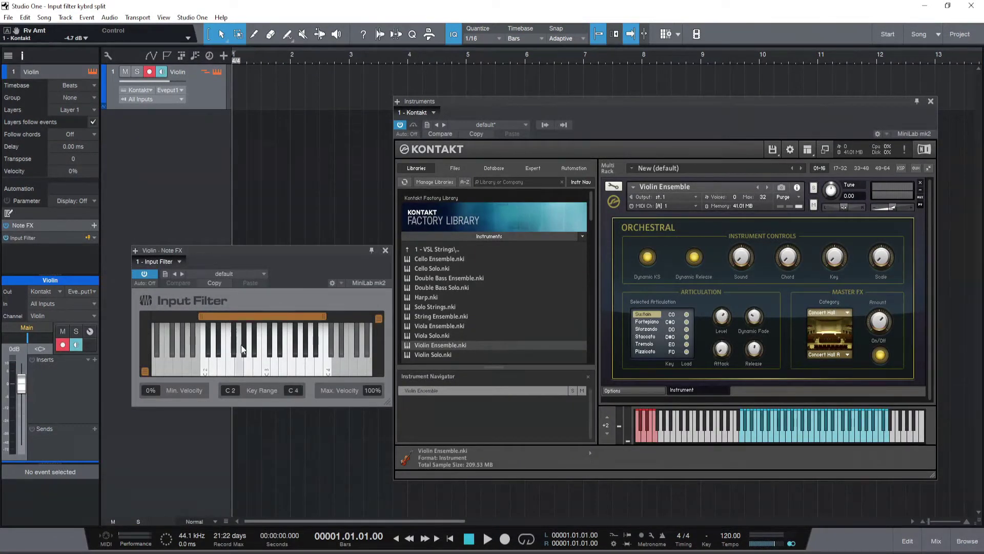
click(707, 434)
Set the Input Filter key range from G1 to G8 and test violin notes inside it
text(g1)
key(Return)
click(298, 390)
text(g8)
key(Return)
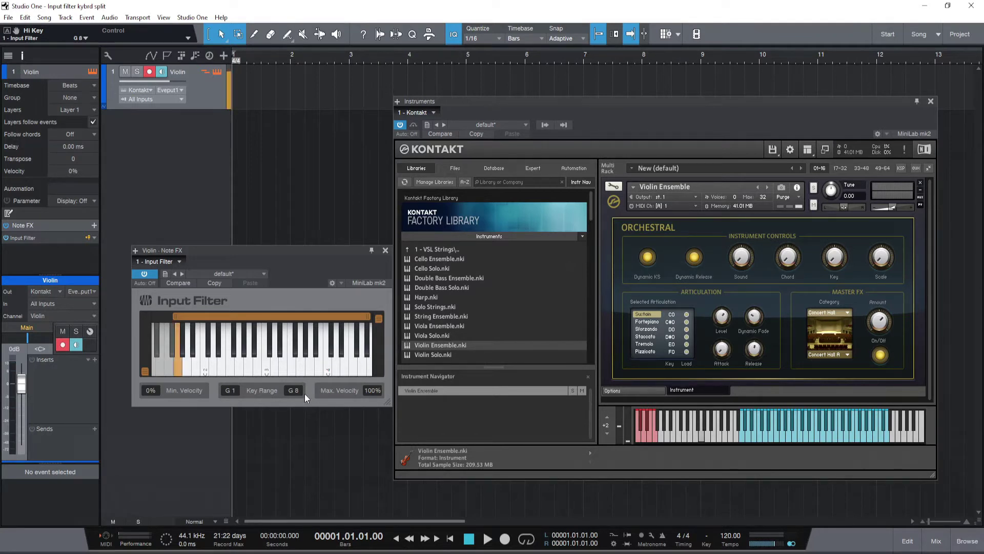
click(701, 439)
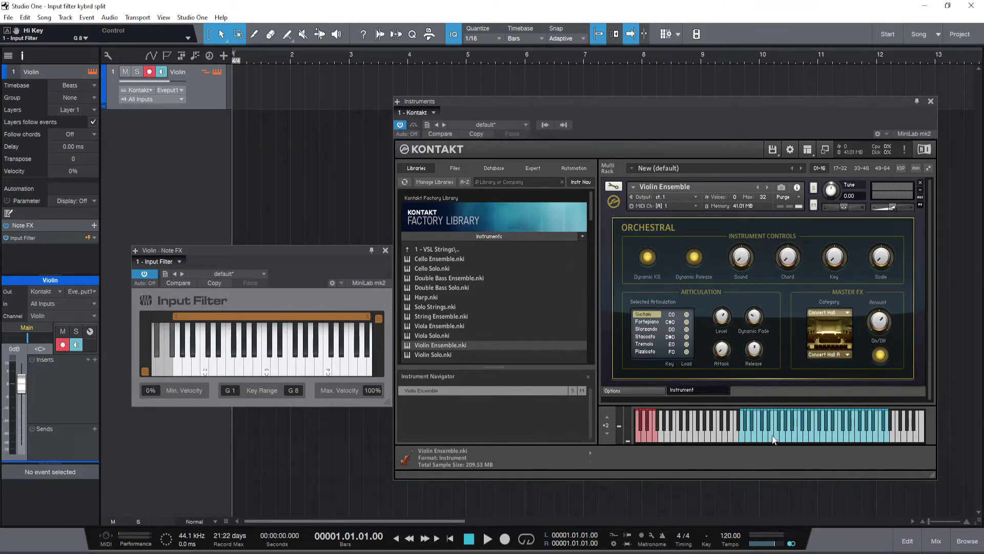
click(743, 438)
Set the Violin track's Transpose to 12 semitones in the Inspector
double_click(74, 158)
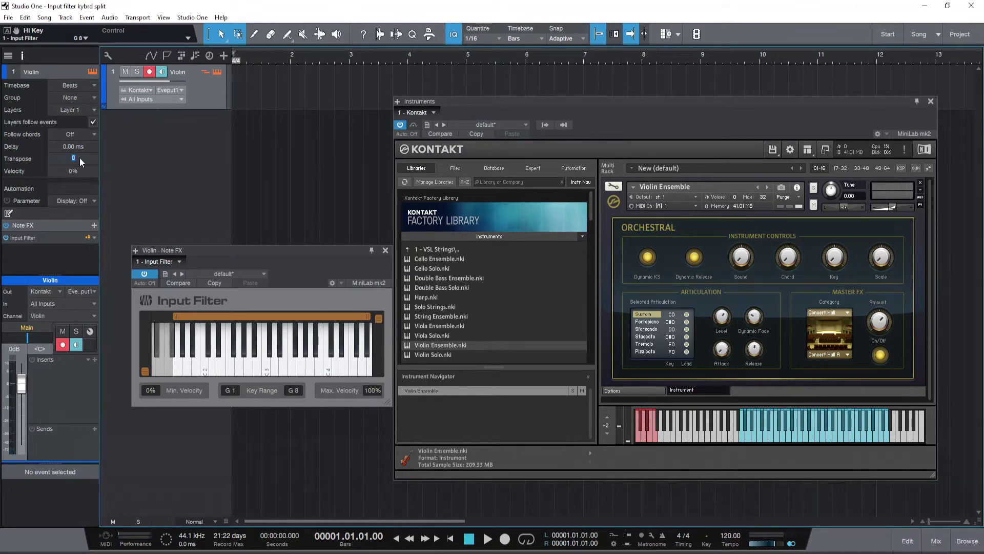
text(12)
key(Return)
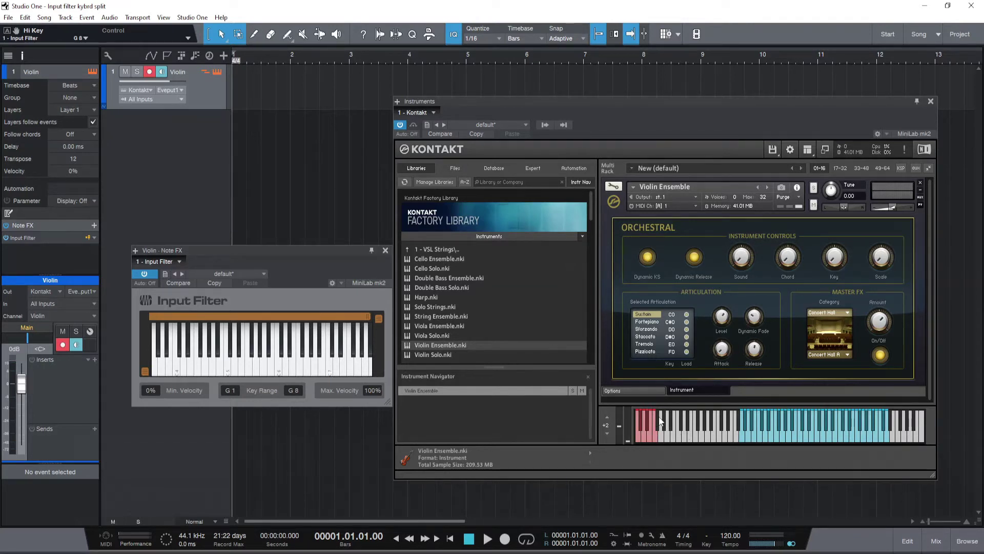
Close the Input Filter window and add a new instrument track
click(386, 250)
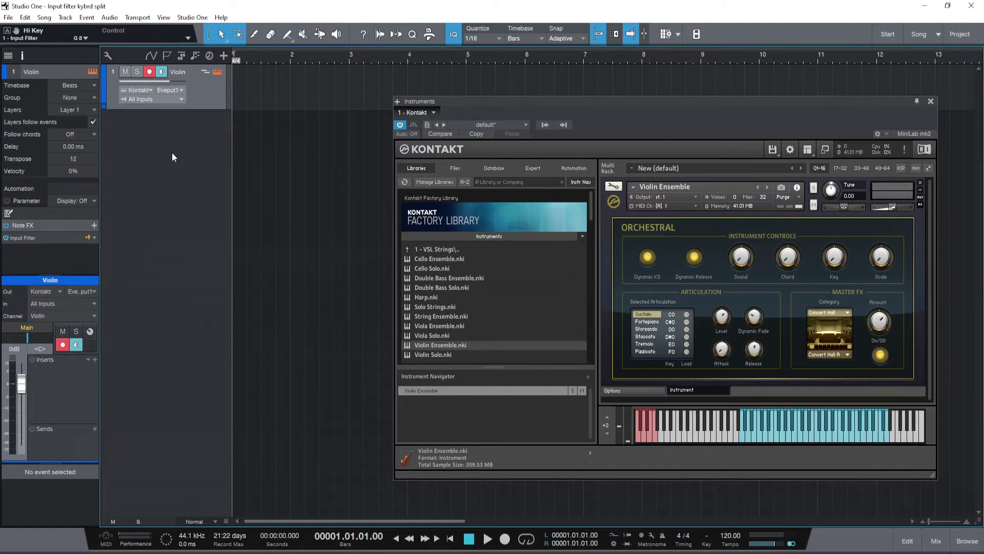
right_click(171, 151)
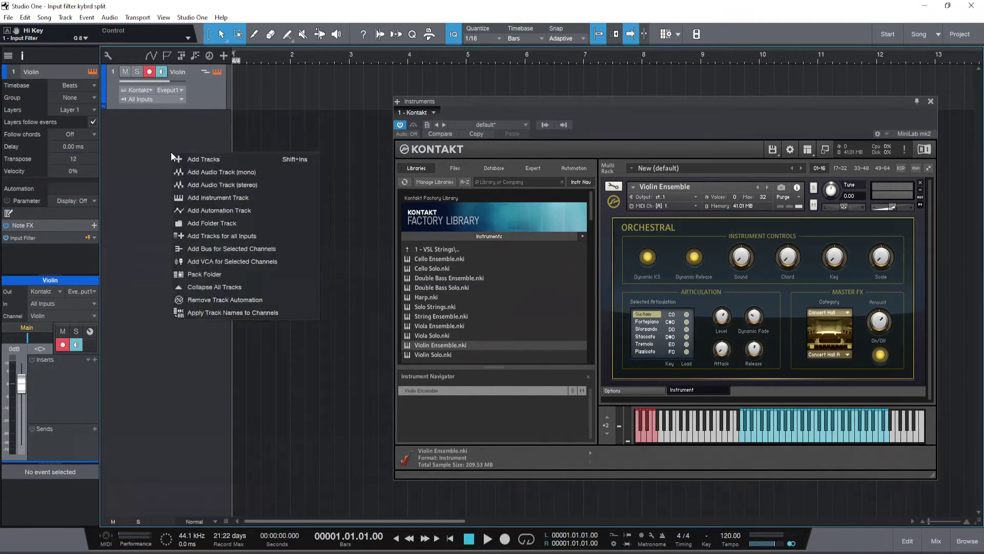
click(220, 198)
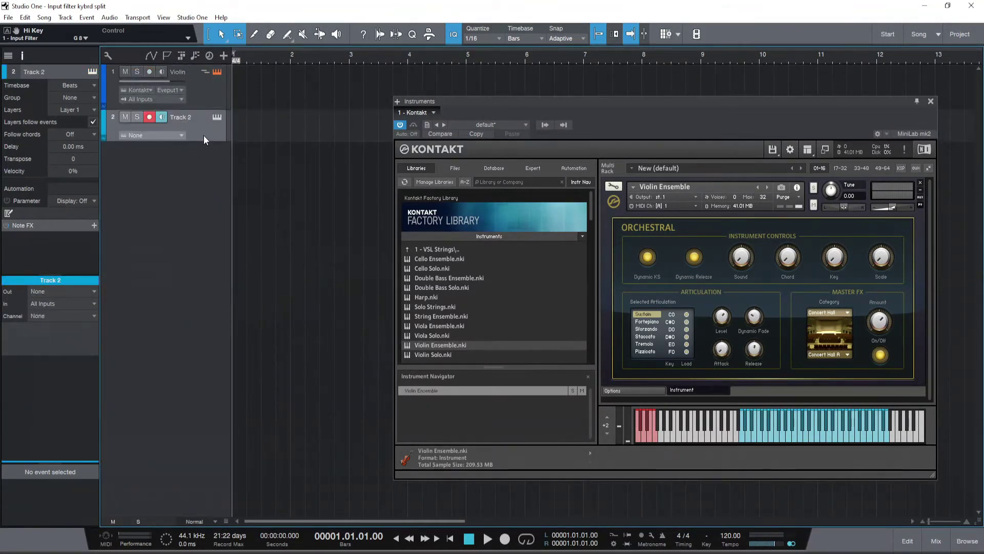
Rename the new track to 'Keyswitches' and make it taller to show routing
double_click(183, 117)
text(Keyswitches)
key(Return)
drag(202, 142, 204, 169)
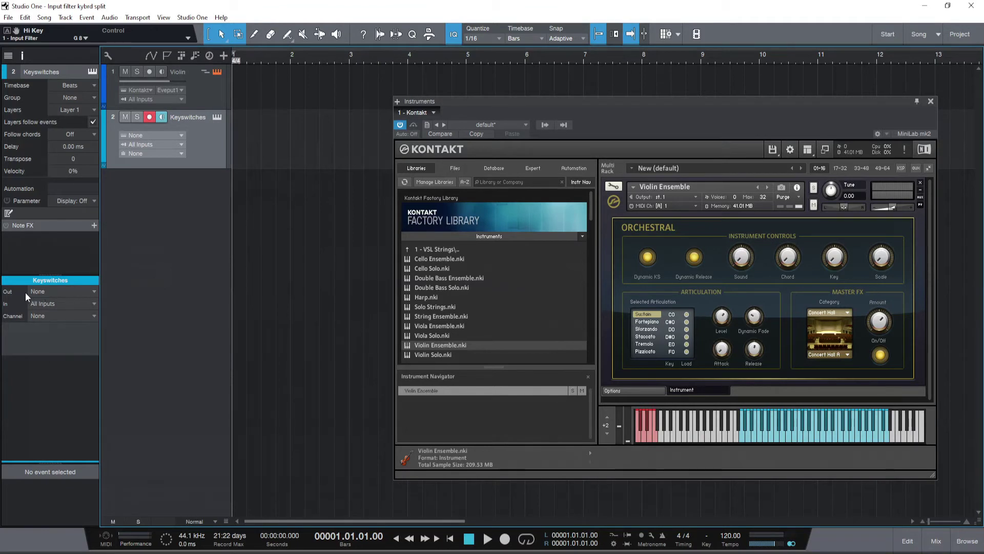
Set the Keyswitches track's output to Kontakt
click(94, 291)
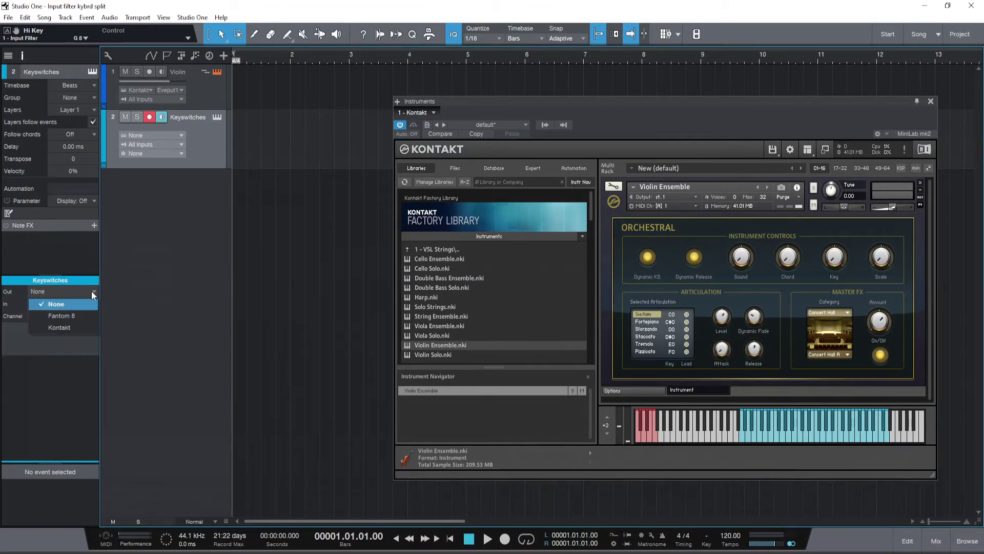
click(54, 327)
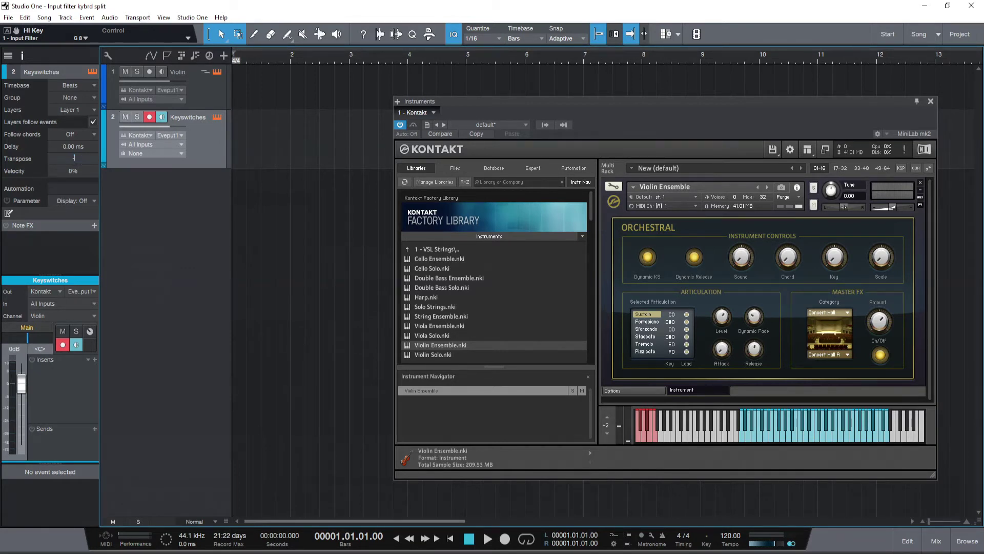
Enter -12 as the Keyswitches track's Transpose value
text(-12)
Add an Input Filter to the Keyswitches track with a C1 to F1 key range
click(94, 226)
click(126, 261)
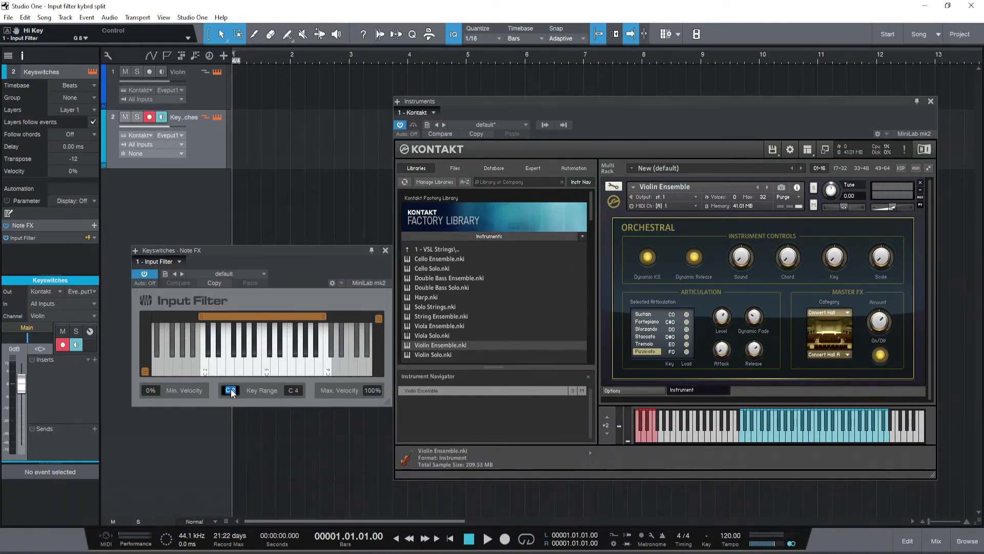
text(c1)
key(Return)
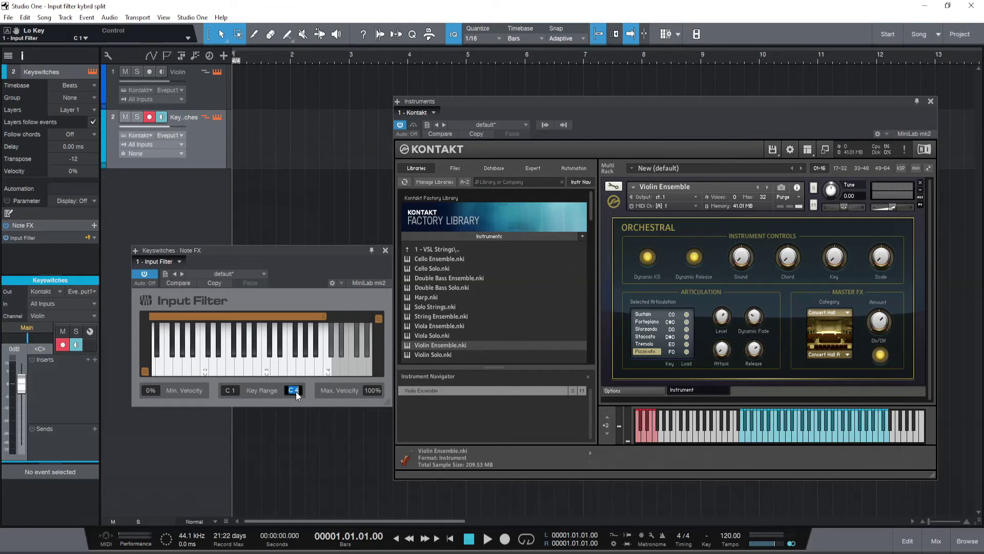
text(f1)
key(Return)
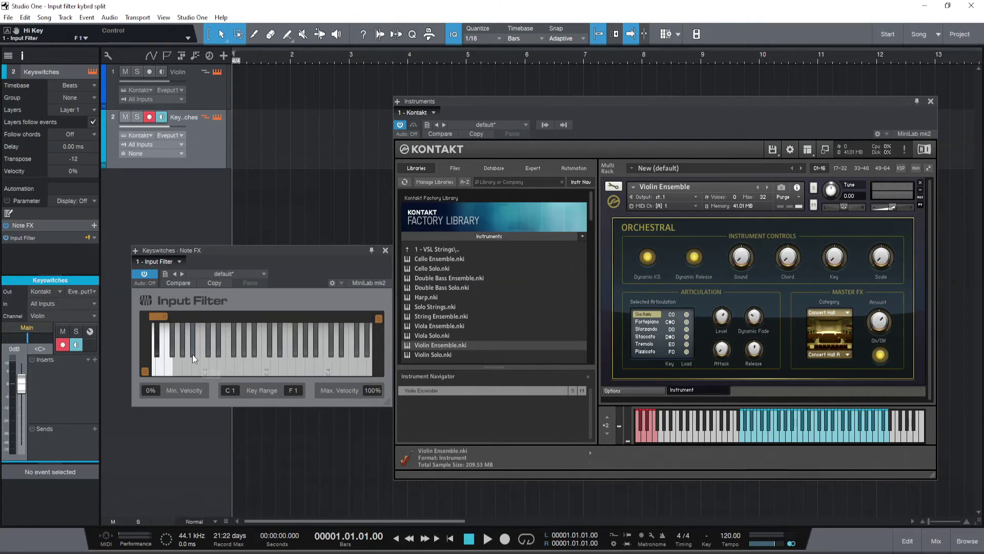
Shift the filter keyboard to lower octaves and audition C1 to test the range
drag(204, 352, 387, 386)
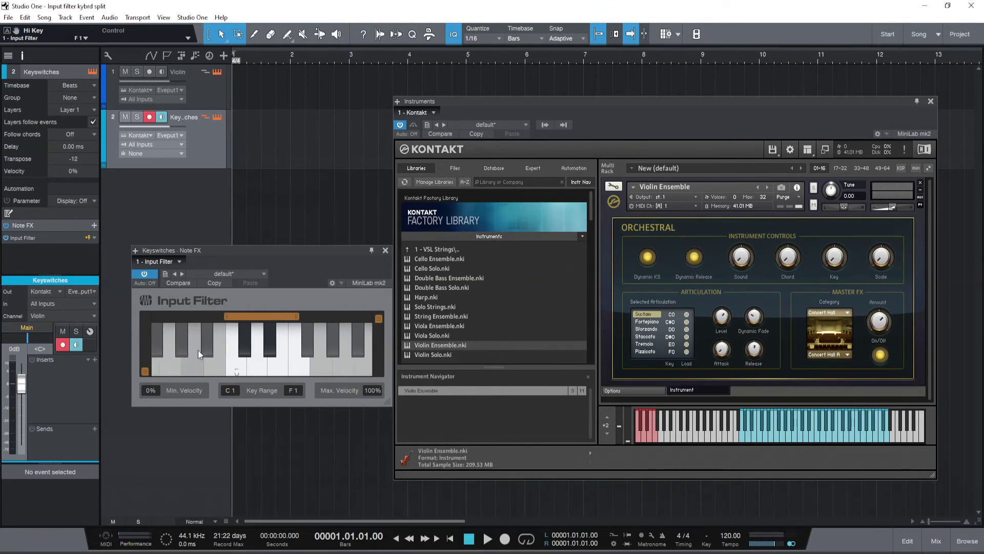
click(270, 341)
click(243, 363)
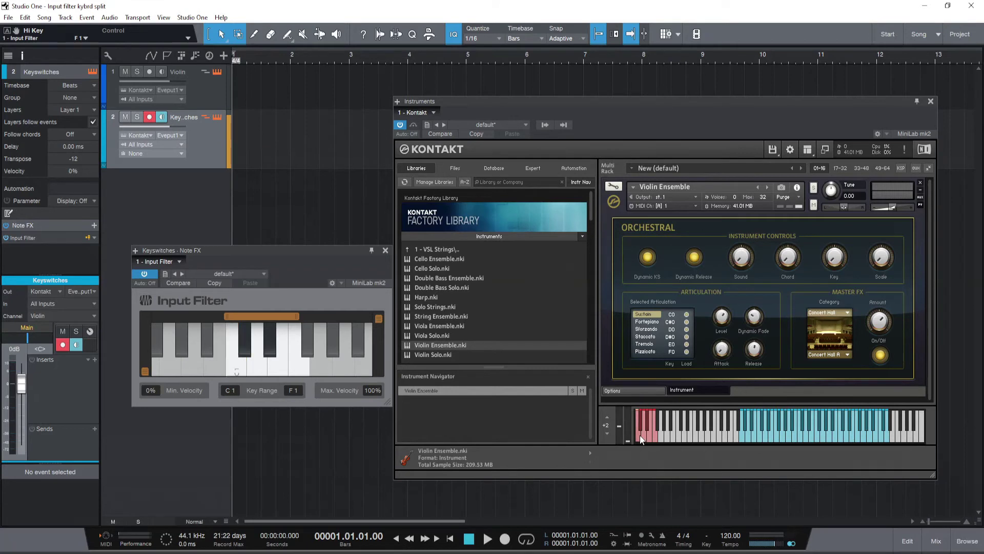
Switch between the Violin and Keyswitches tracks and widen the track list to show full names
key(Up)
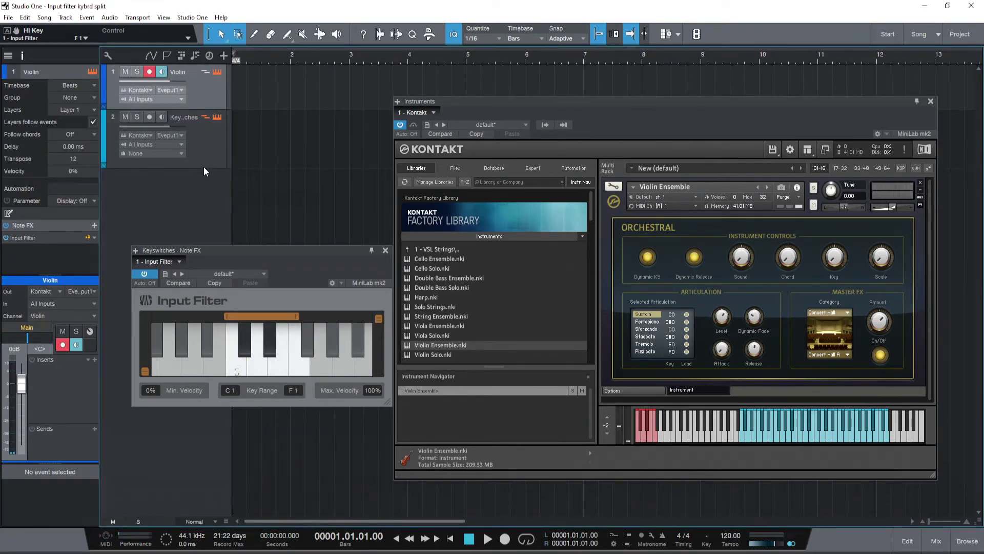
click(176, 119)
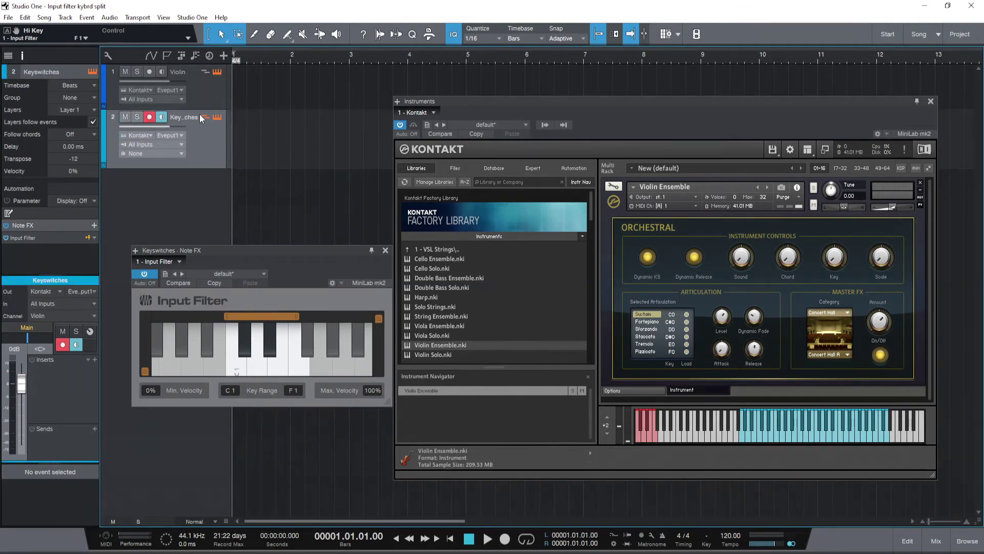
drag(232, 94, 254, 93)
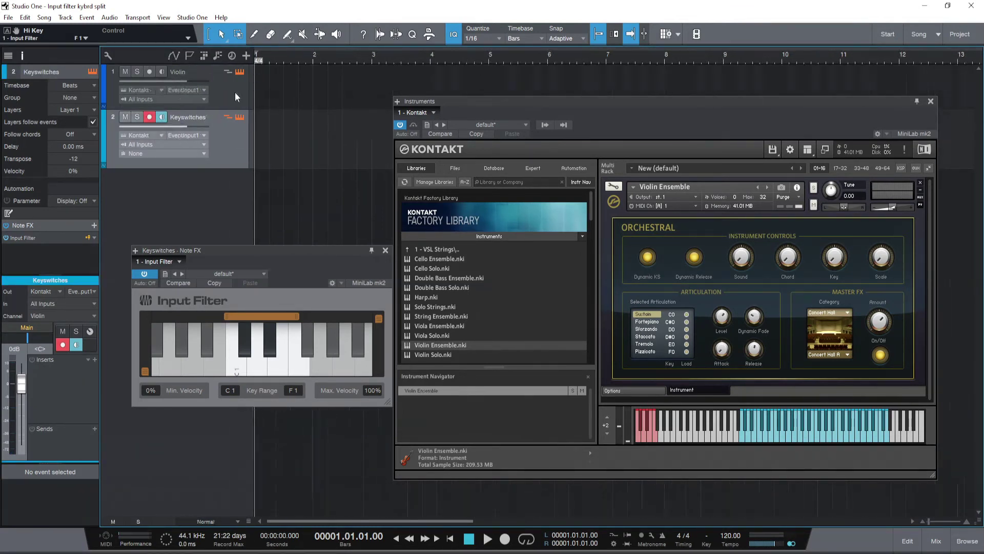
Arm and test the Violin, then Keyswitches, then Violin track again for recording
click(232, 96)
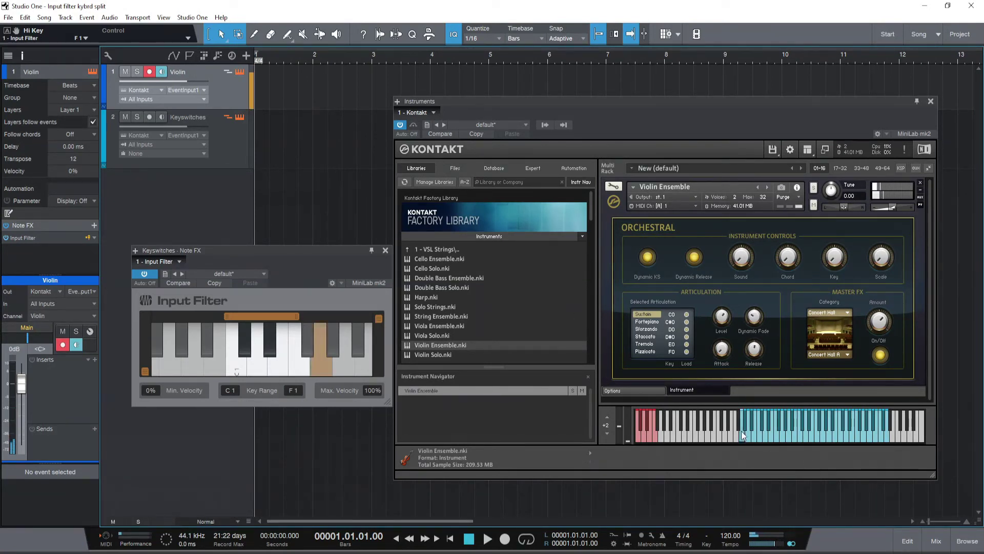
click(223, 150)
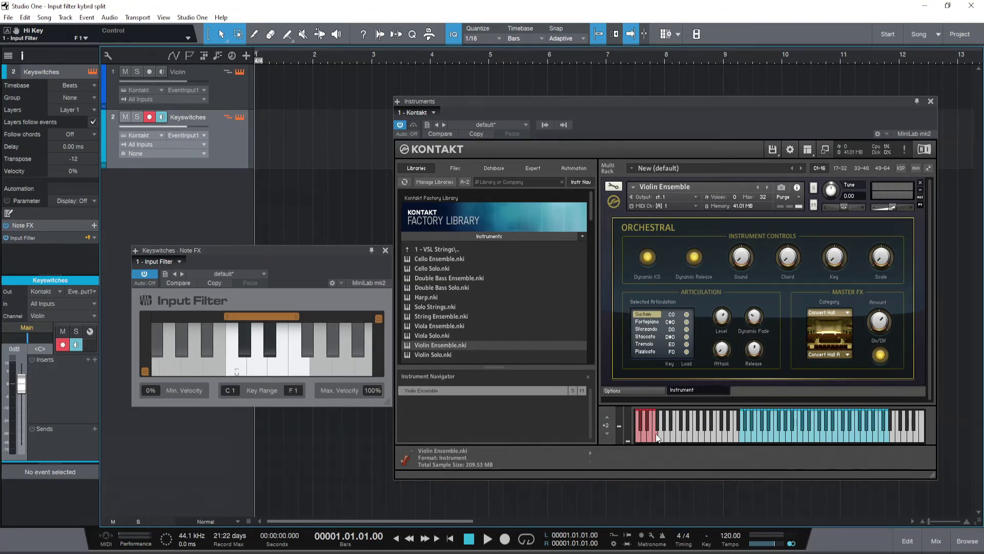
click(227, 92)
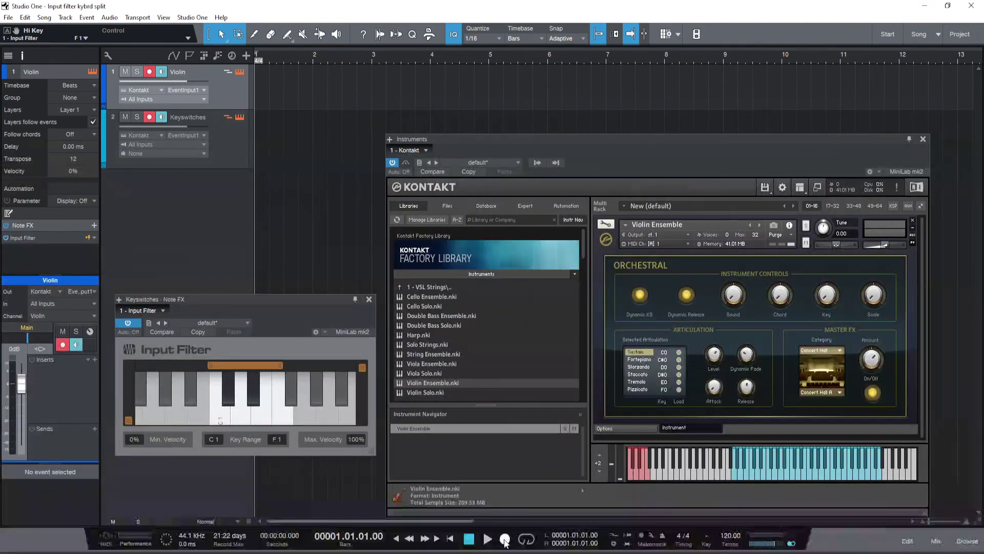
Record the violin part with keyswitches on both tracks, bars 1 to 18, then stop
click(505, 539)
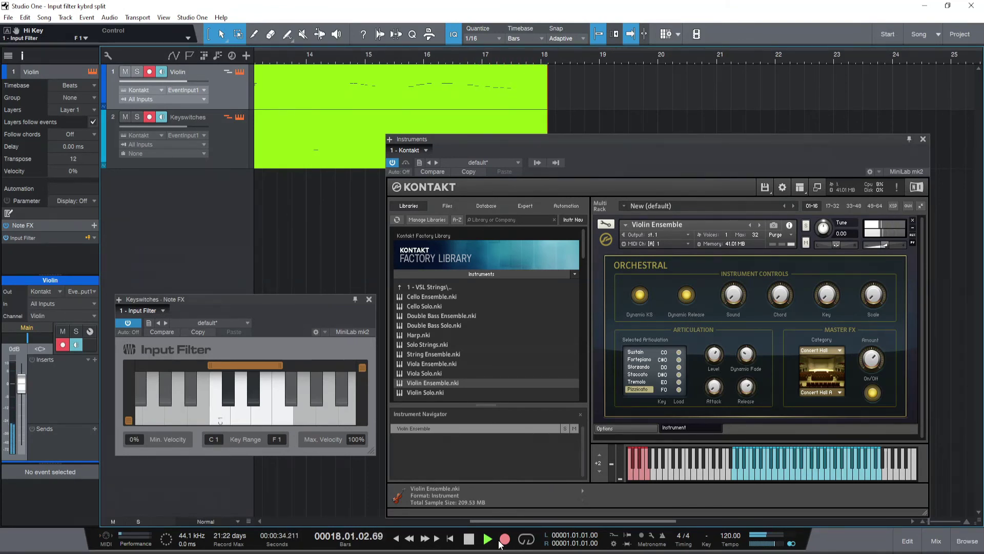
key(space)
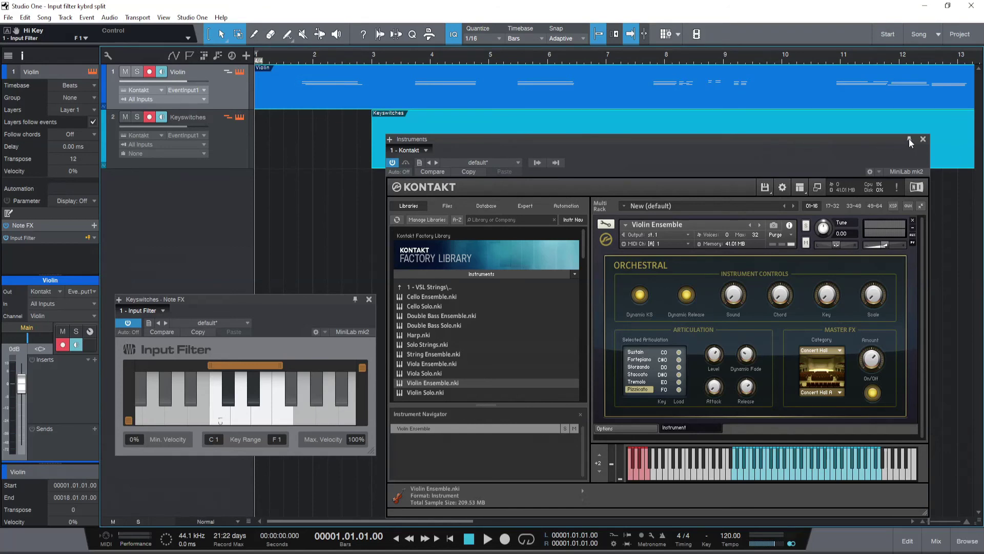
Select the Keyswitches track and play back the recorded Violin and Keyswitches parts
click(228, 145)
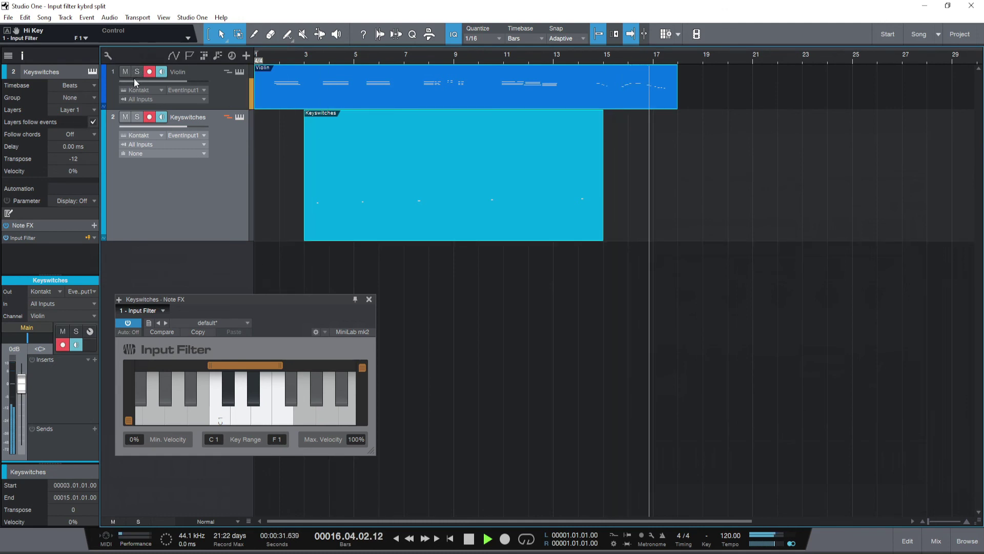
mouse_move(131, 82)
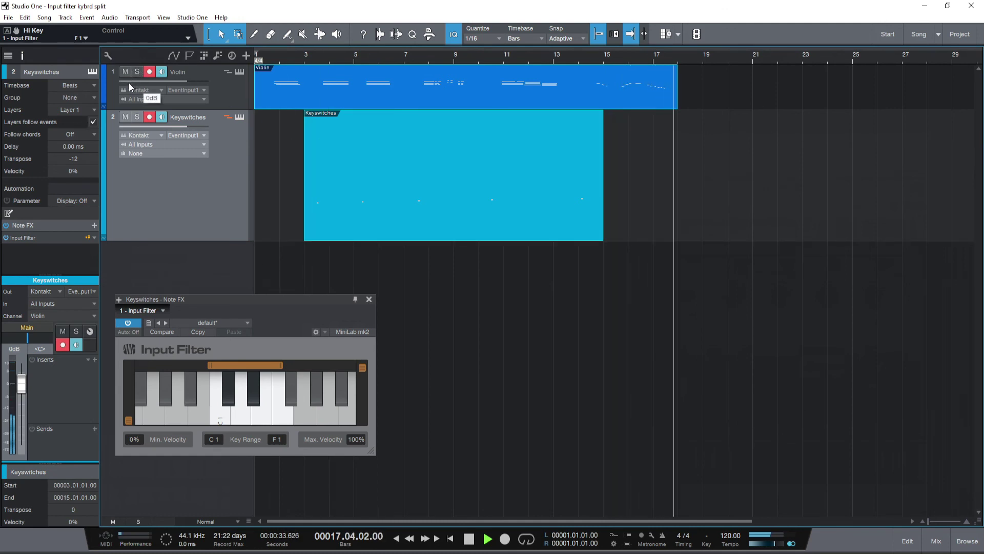
key(space)
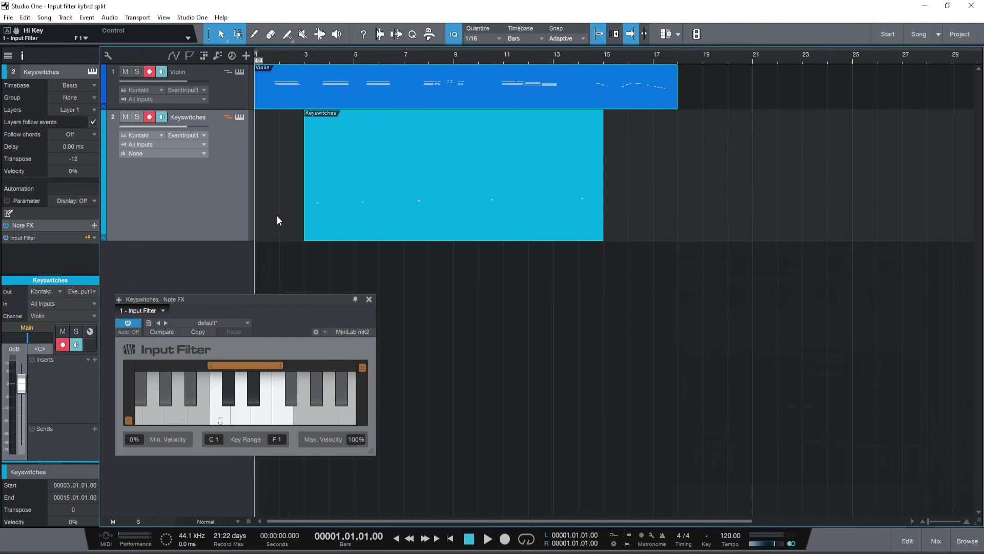